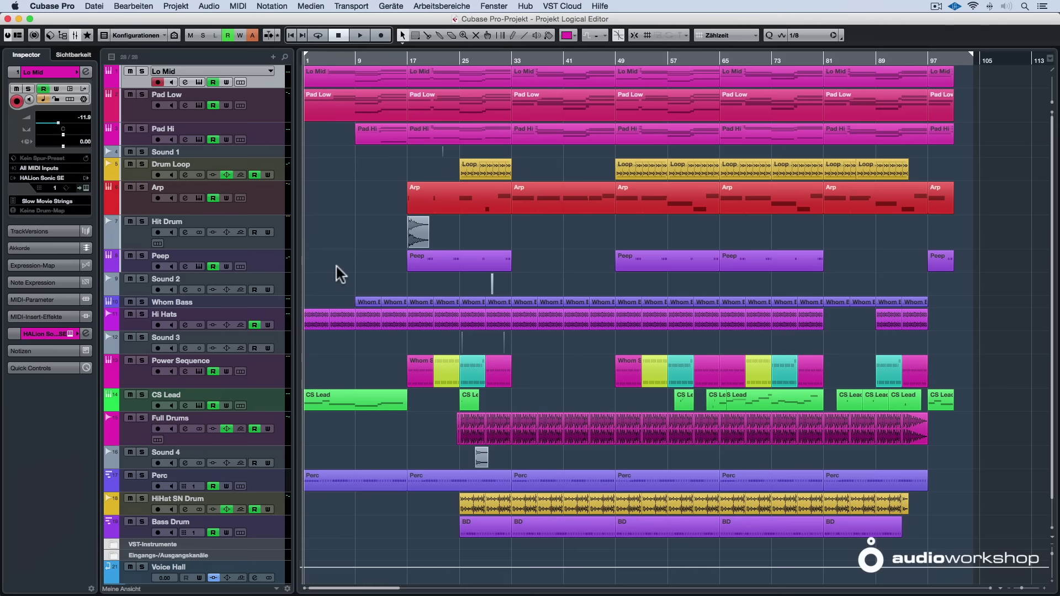
# - Open the Projektbezogener Logical-Editor and move its window clear of the track list
pyautogui.click(107, 6)
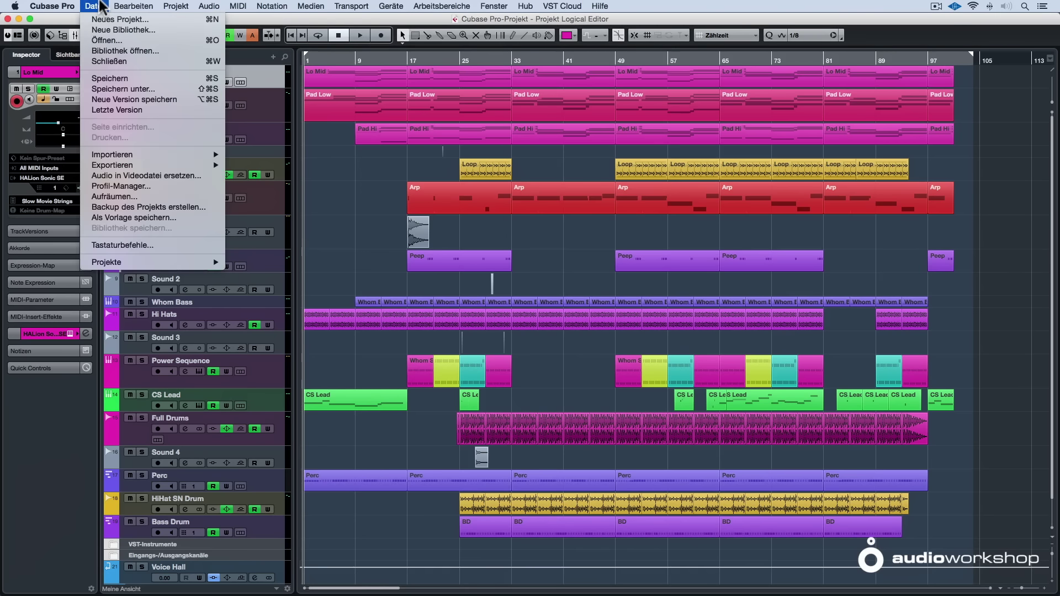
pyautogui.moveTo(119, 7)
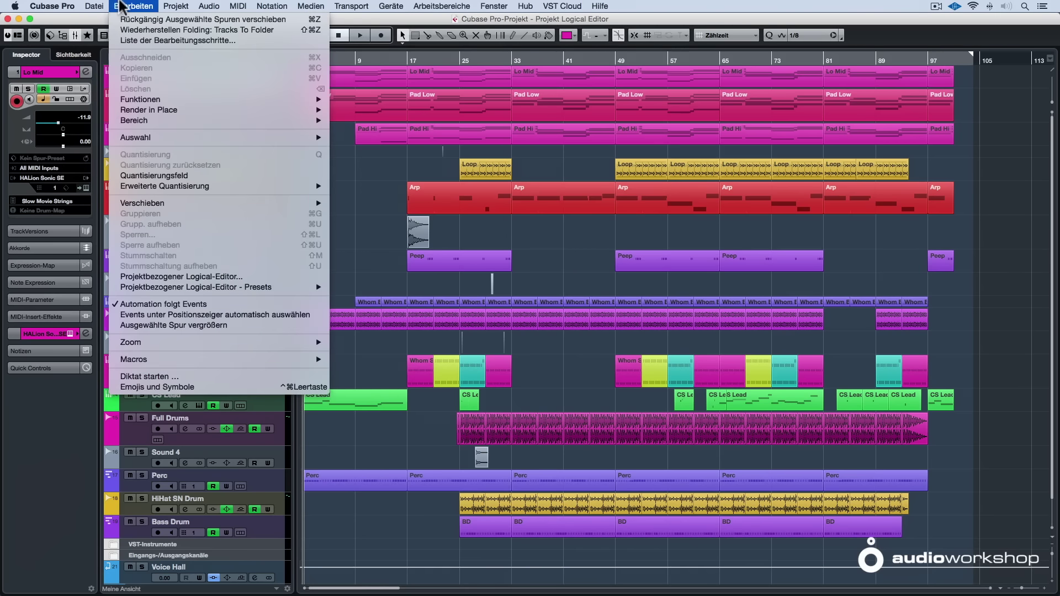
pyautogui.click(208, 276)
pyautogui.moveTo(422, 186); pyautogui.dragTo(521, 180)
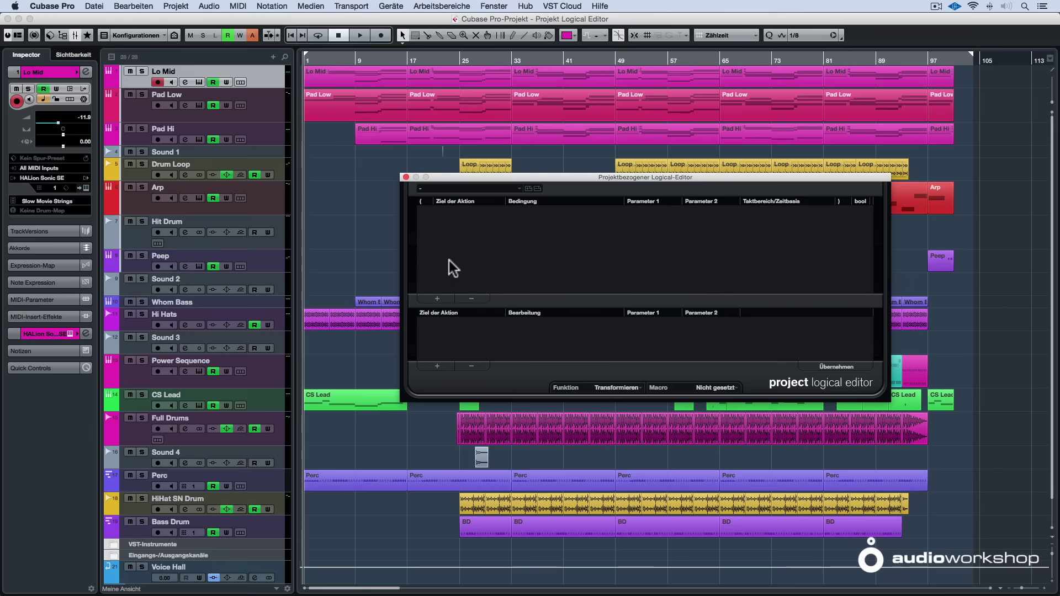
# - Add a filter condition requiring Container-Typ Gleich Spur
pyautogui.click(436, 298)
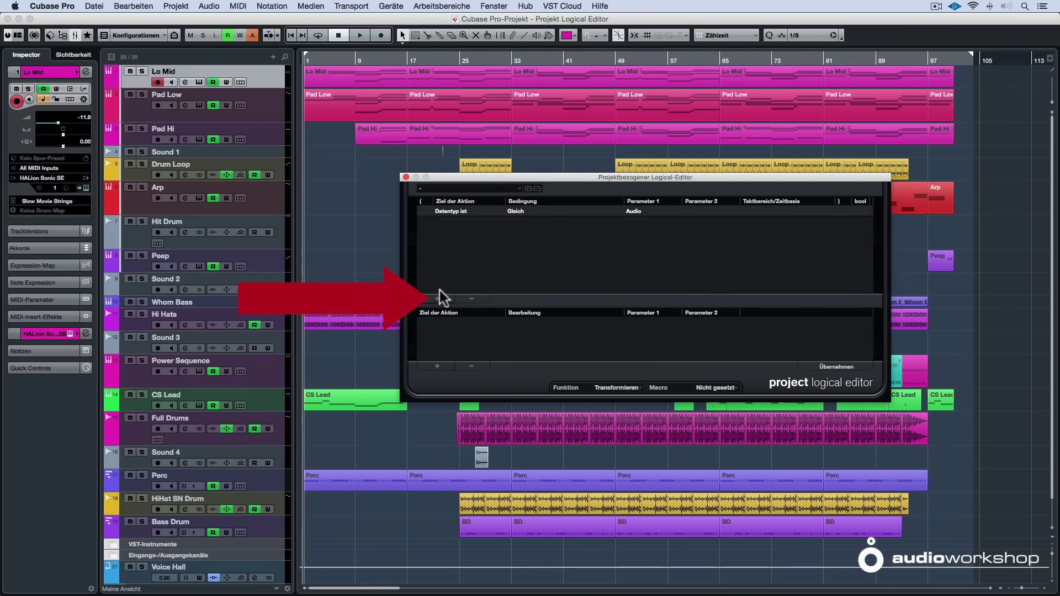
pyautogui.click(451, 210)
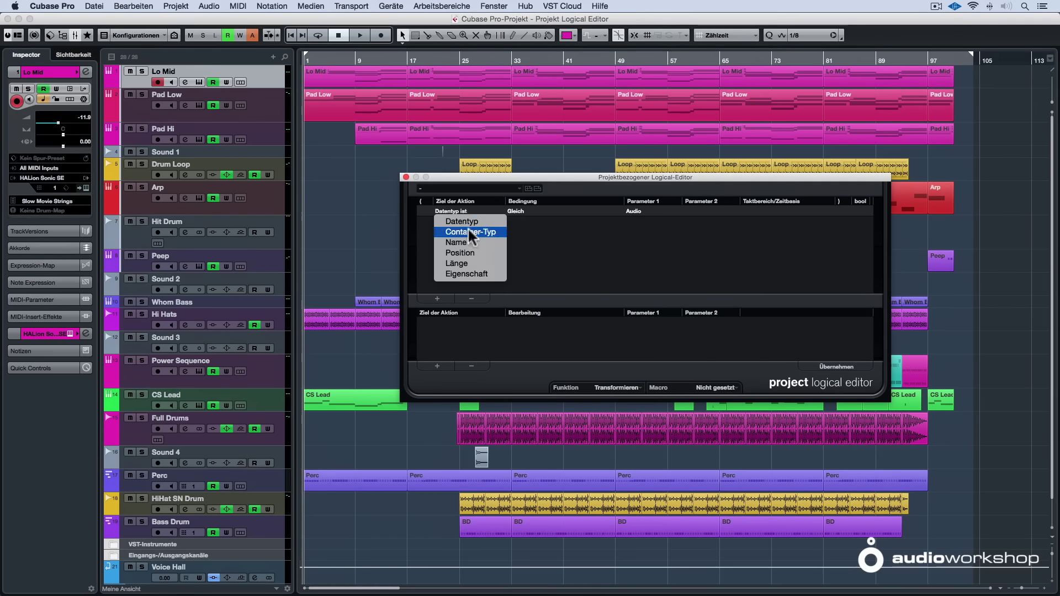
pyautogui.click(468, 227)
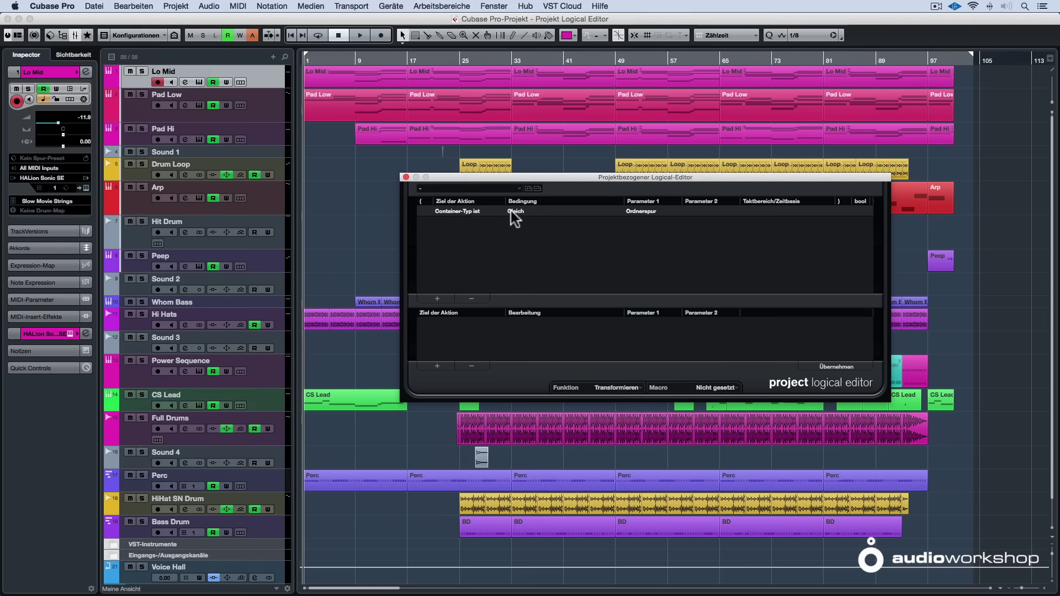
pyautogui.click(633, 211)
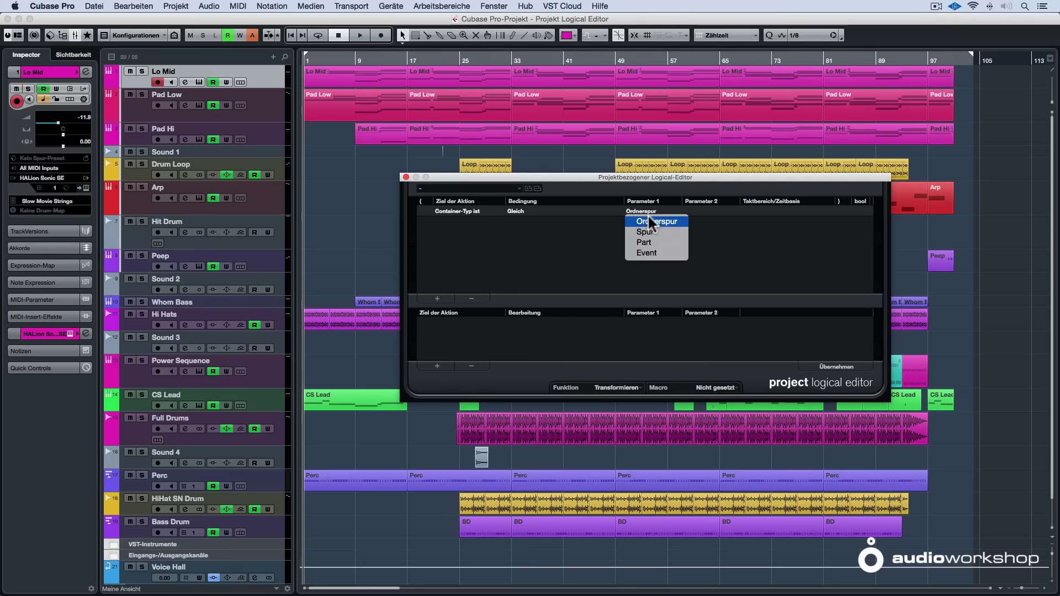
pyautogui.click(650, 227)
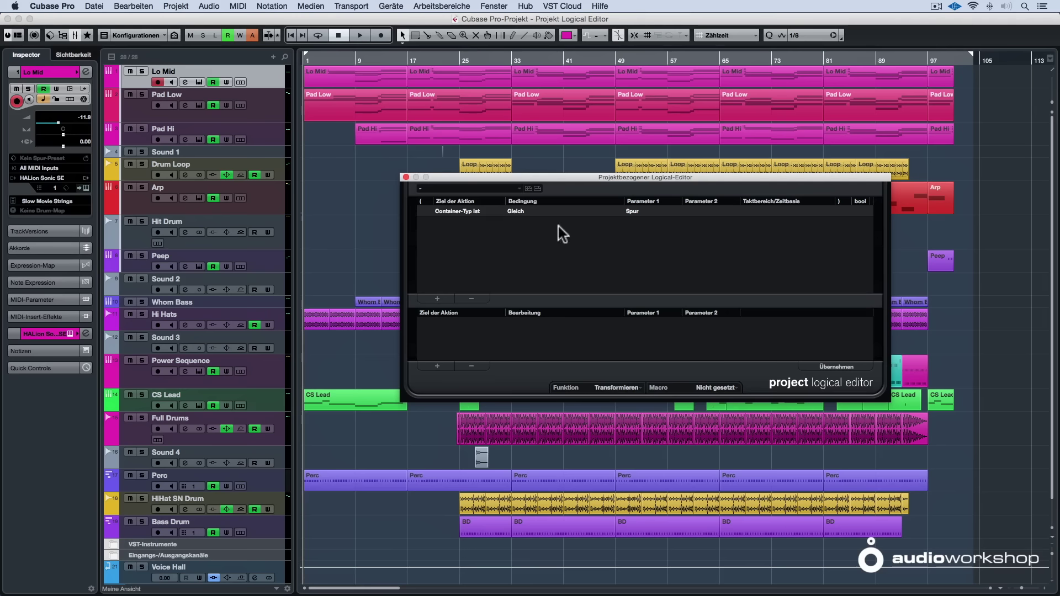
# - Add a second filter condition requiring Name Enthält "Drum"
pyautogui.click(438, 298)
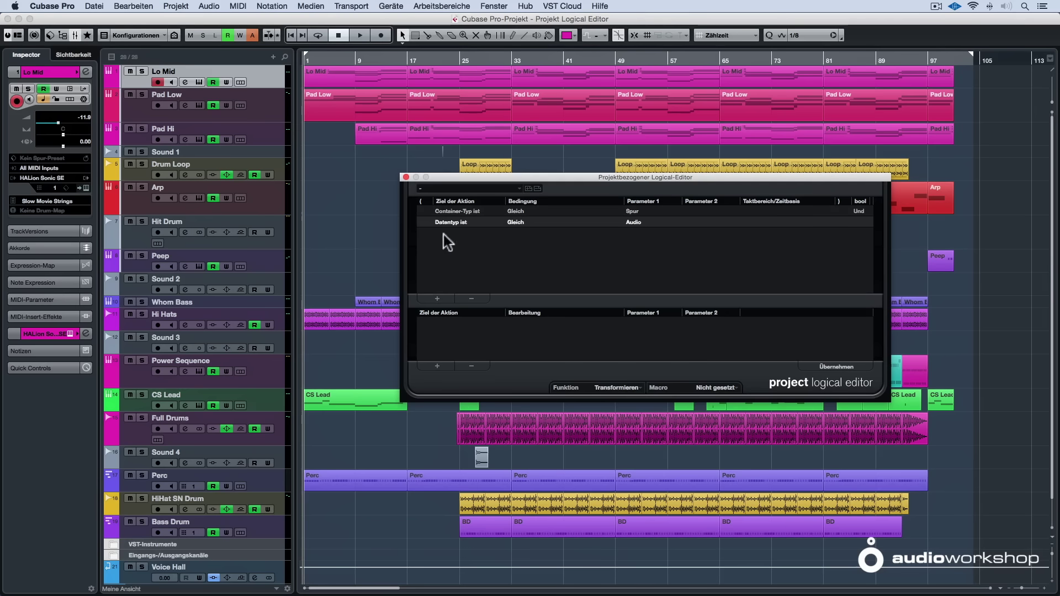
pyautogui.click(446, 222)
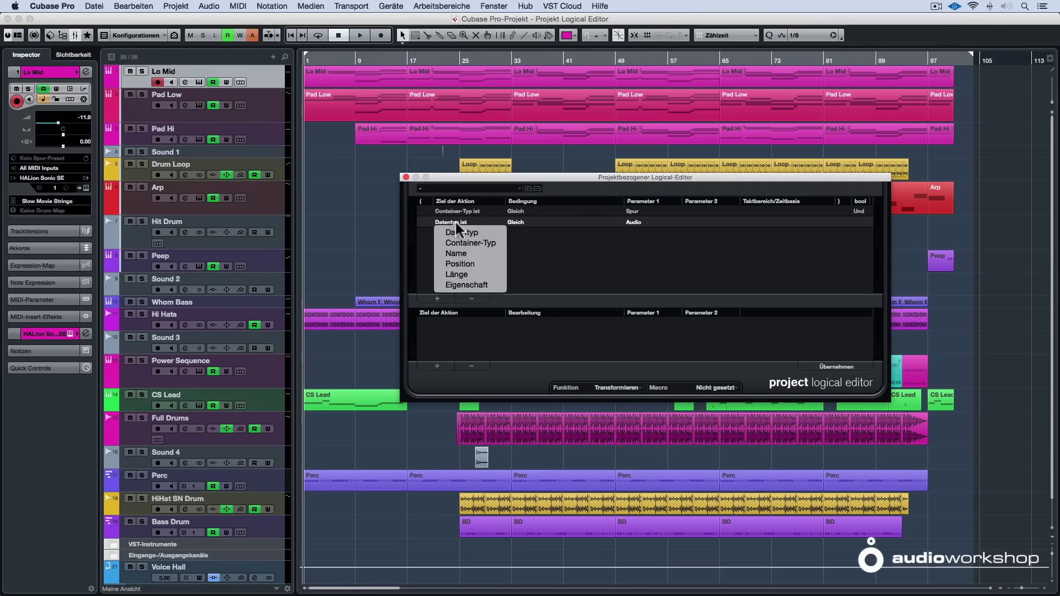
pyautogui.click(464, 252)
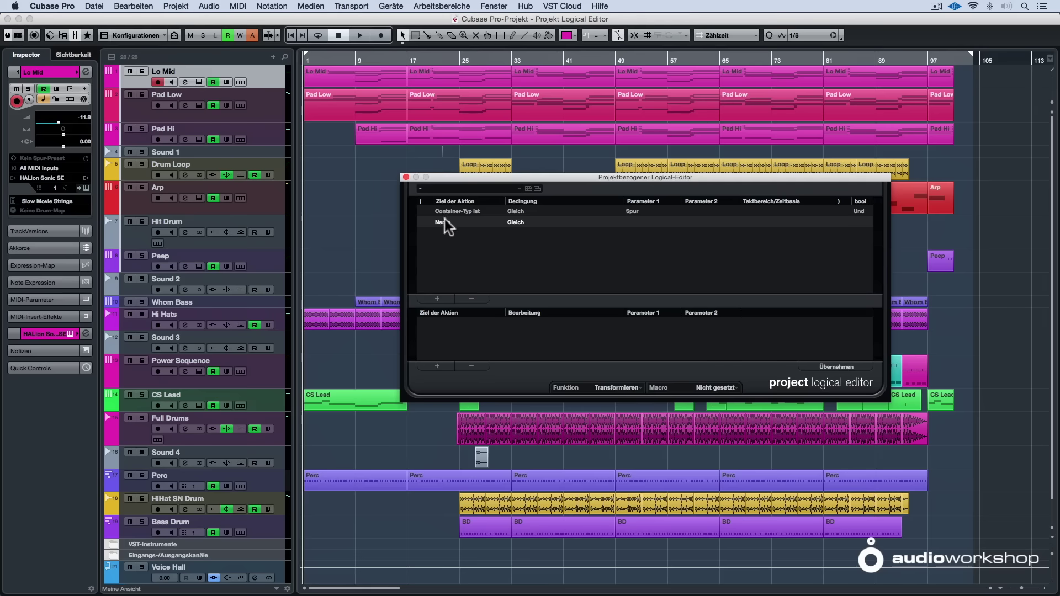
pyautogui.click(519, 221)
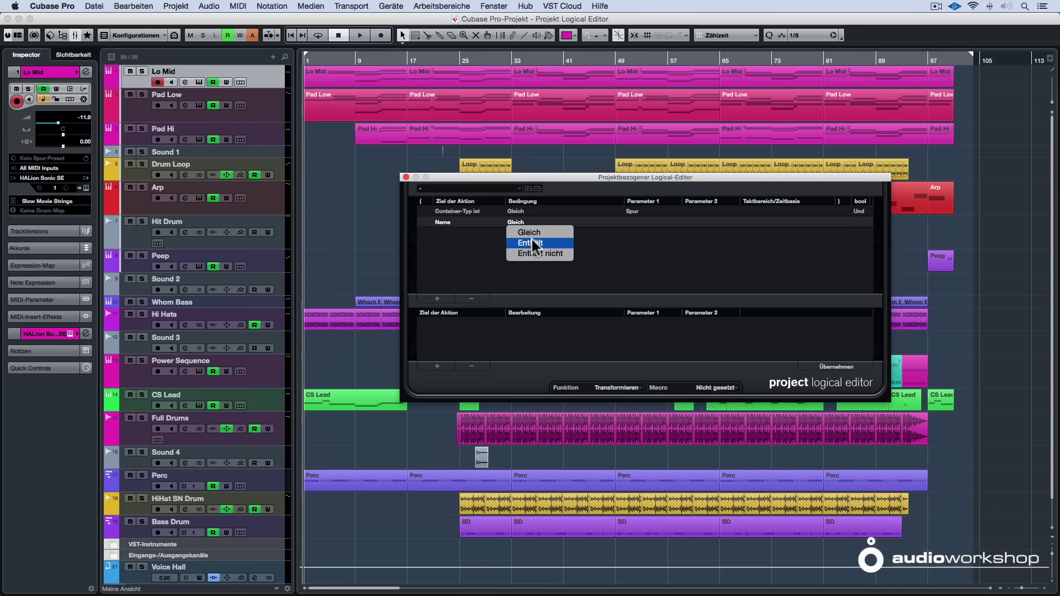
pyautogui.click(534, 242)
pyautogui.click(634, 222)
pyautogui.write('Drum')
pyautogui.press('Return')
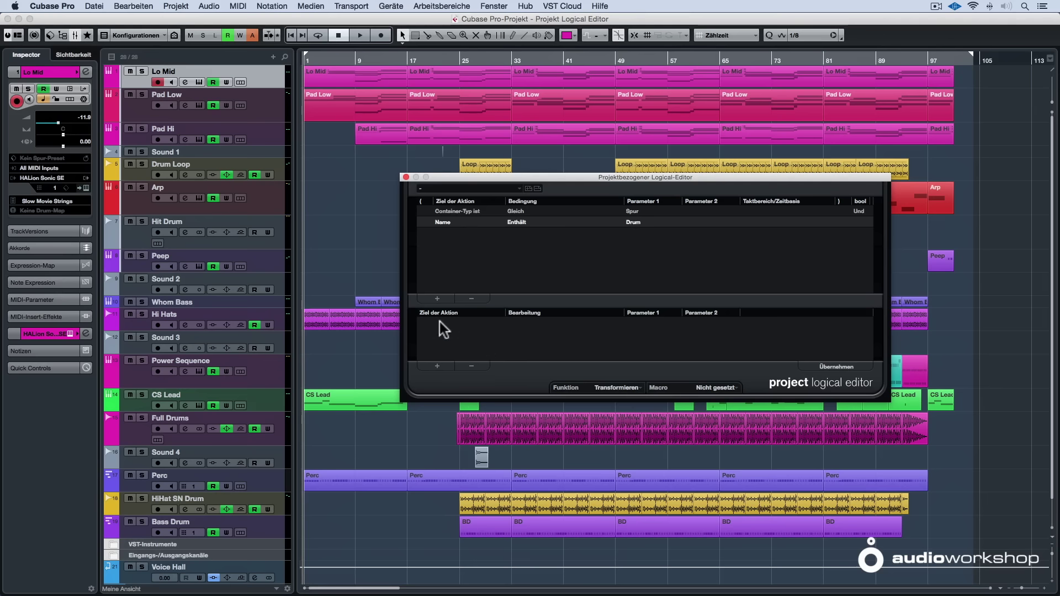
# - Keep the function on Transformieren and add an action with Farbe einstellen as its target
pyautogui.click(609, 385)
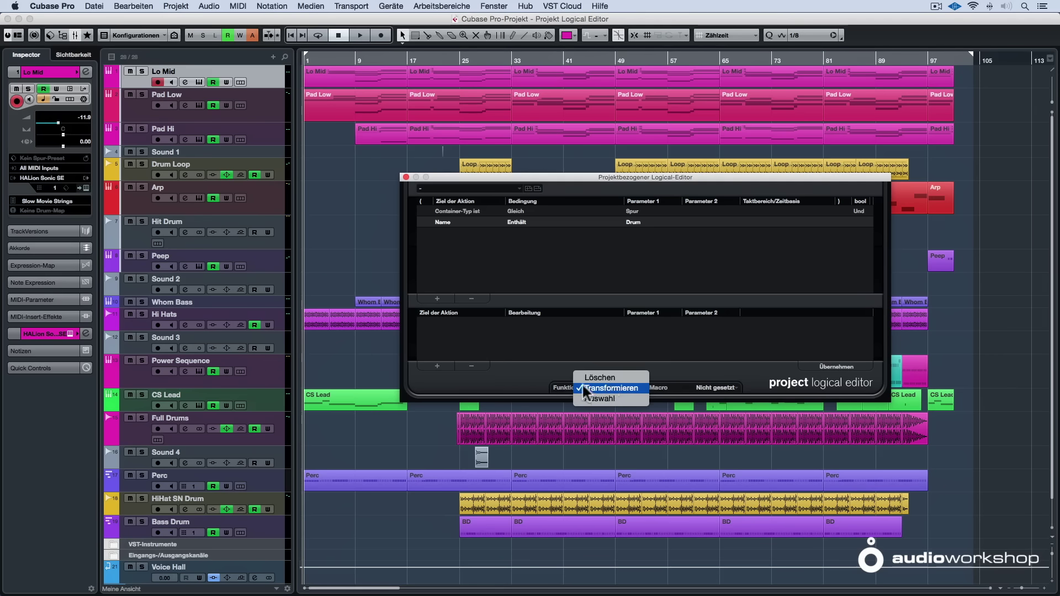
pyautogui.click(583, 384)
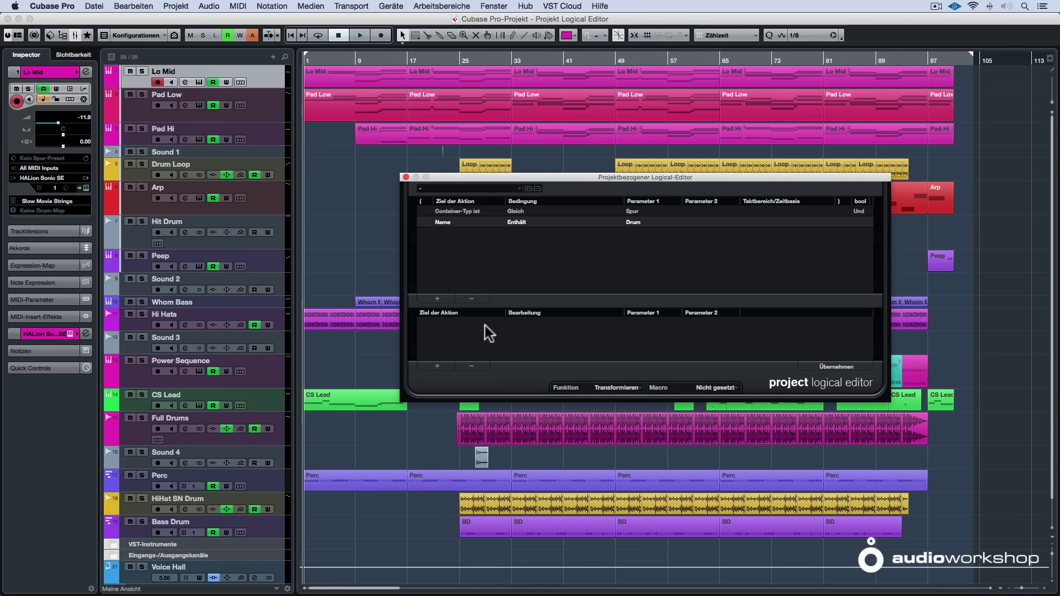
pyautogui.click(437, 365)
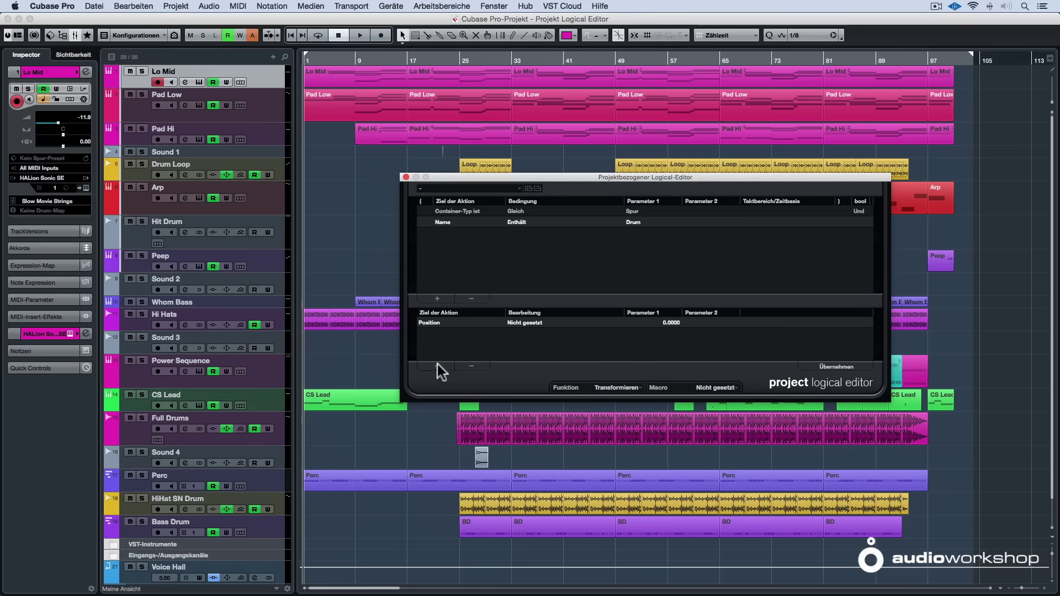
pyautogui.click(430, 322)
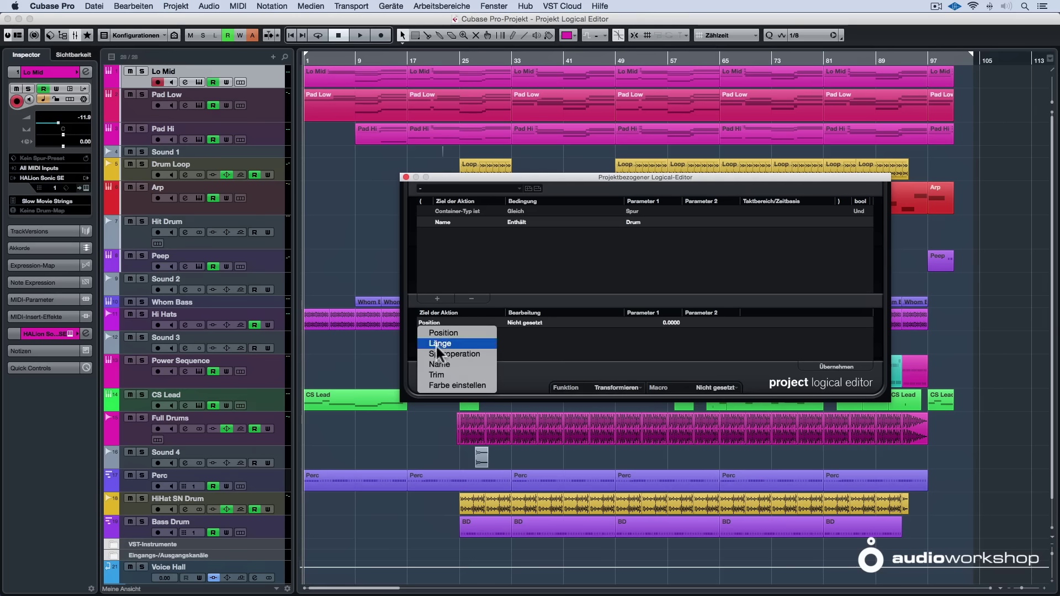
pyautogui.click(445, 385)
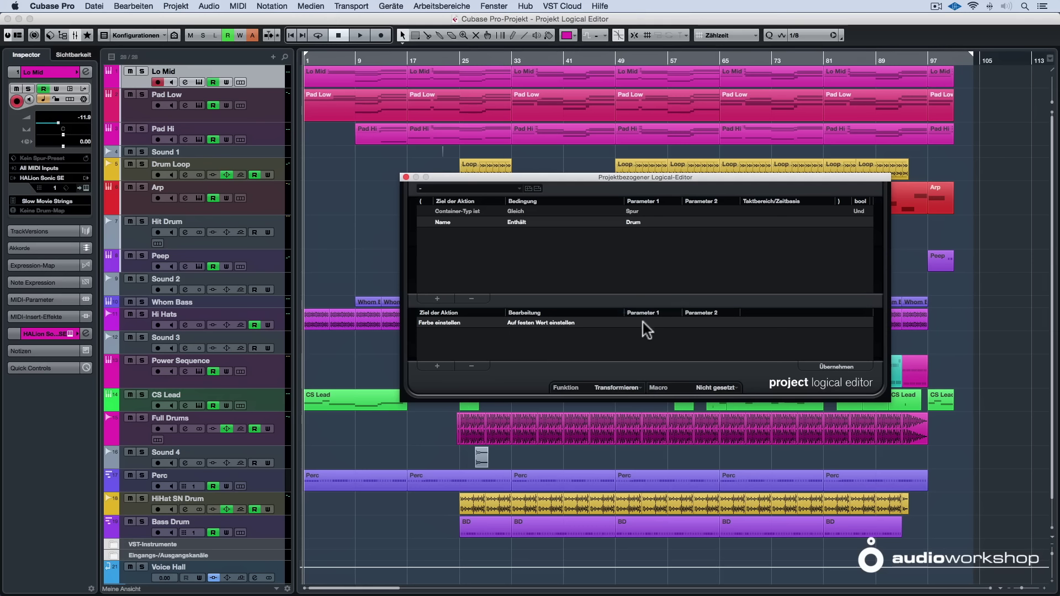
# - Check the project colour names and set Parameter 1 of the colour action to "Color 4"
pyautogui.click(570, 34)
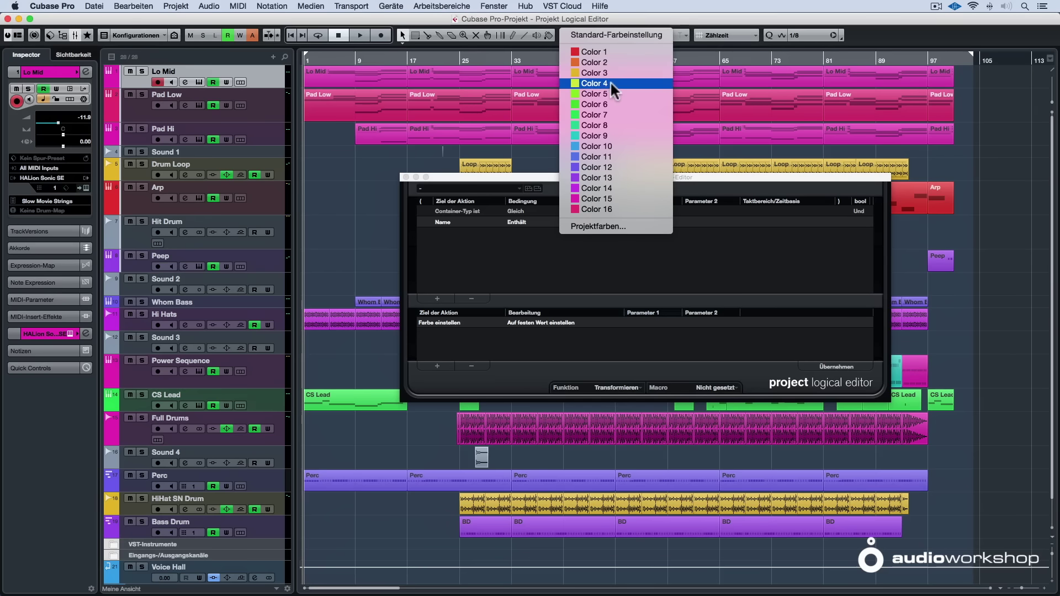
pyautogui.click(642, 324)
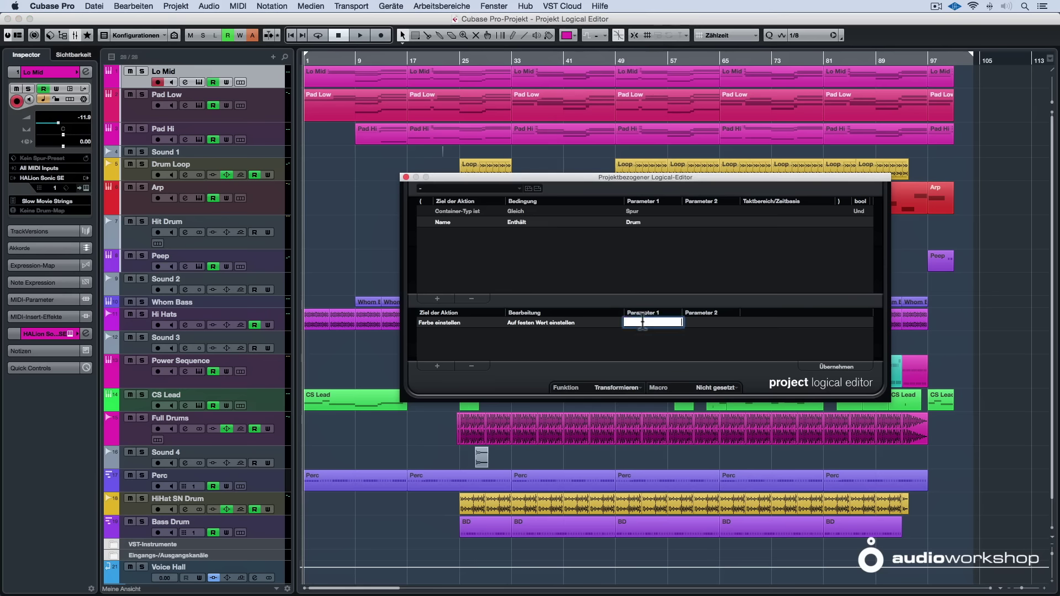
pyautogui.write('Color 4')
pyautogui.press('Return')
# - Review the project colour list again and apply the transformation to recolour all tracks with Drum in their name
pyautogui.click(566, 34)
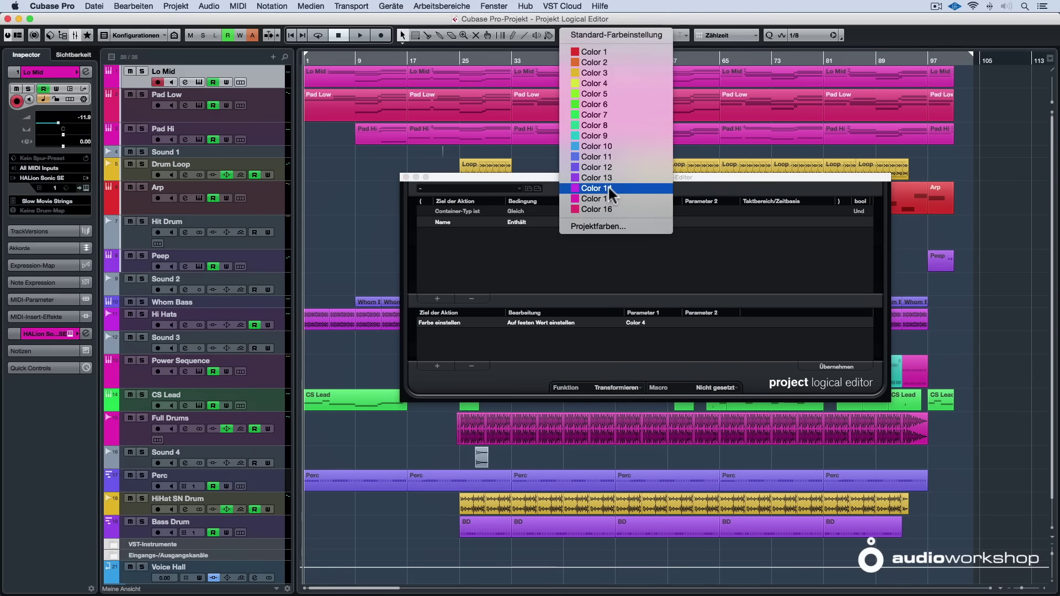
pyautogui.click(682, 337)
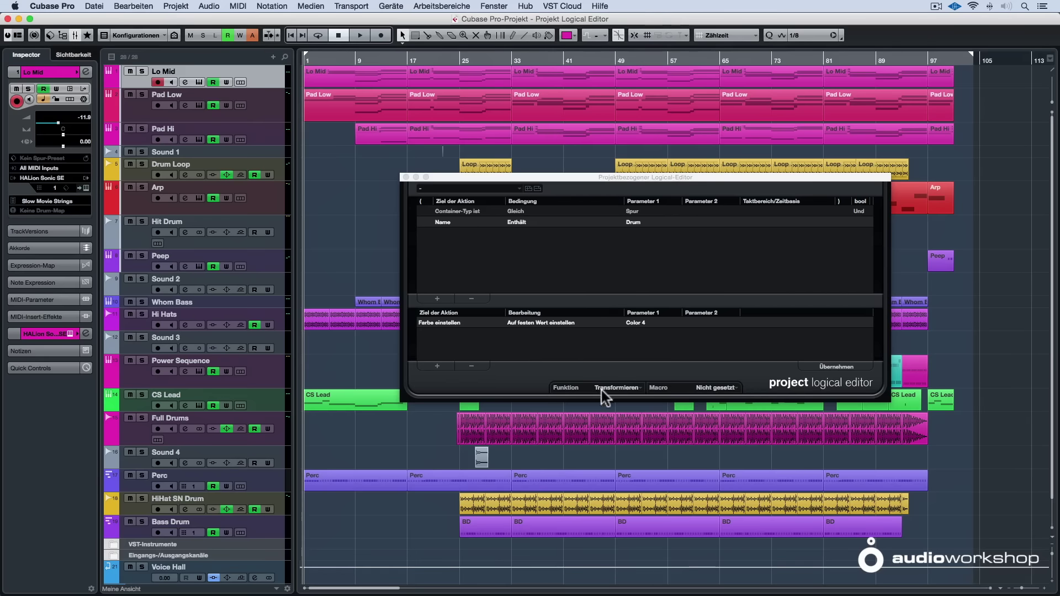
pyautogui.click(836, 366)
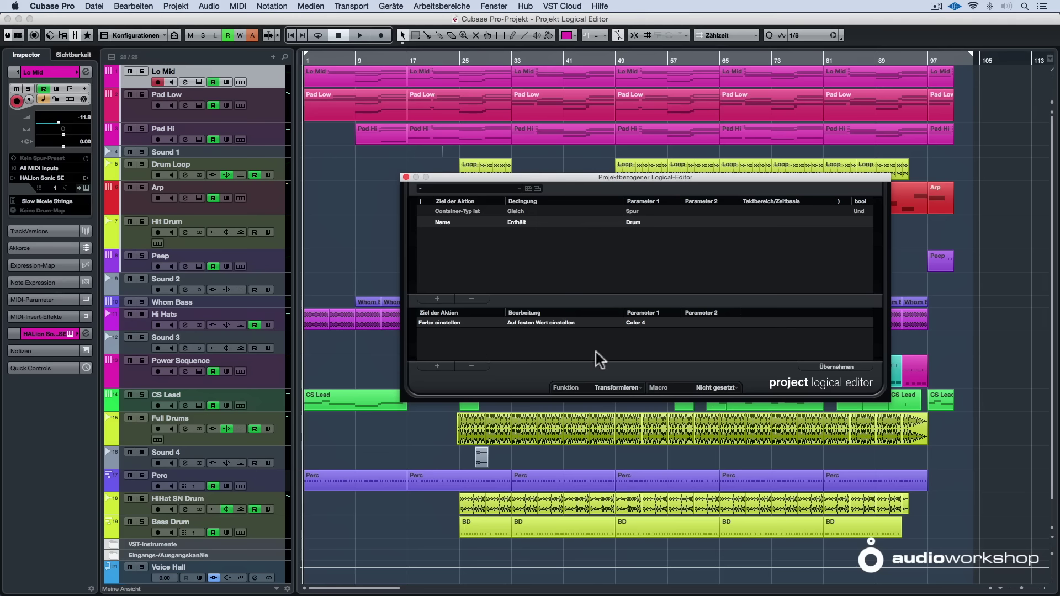
# - Change the function to Auswahl and apply it to select all tracks with Drum in their name
pyautogui.click(613, 388)
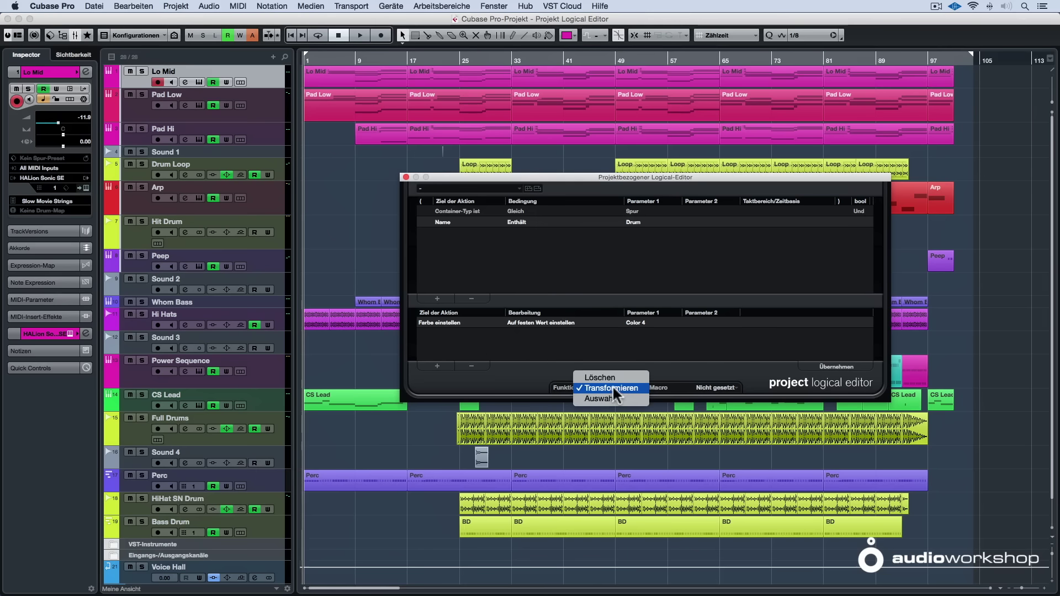
pyautogui.click(613, 396)
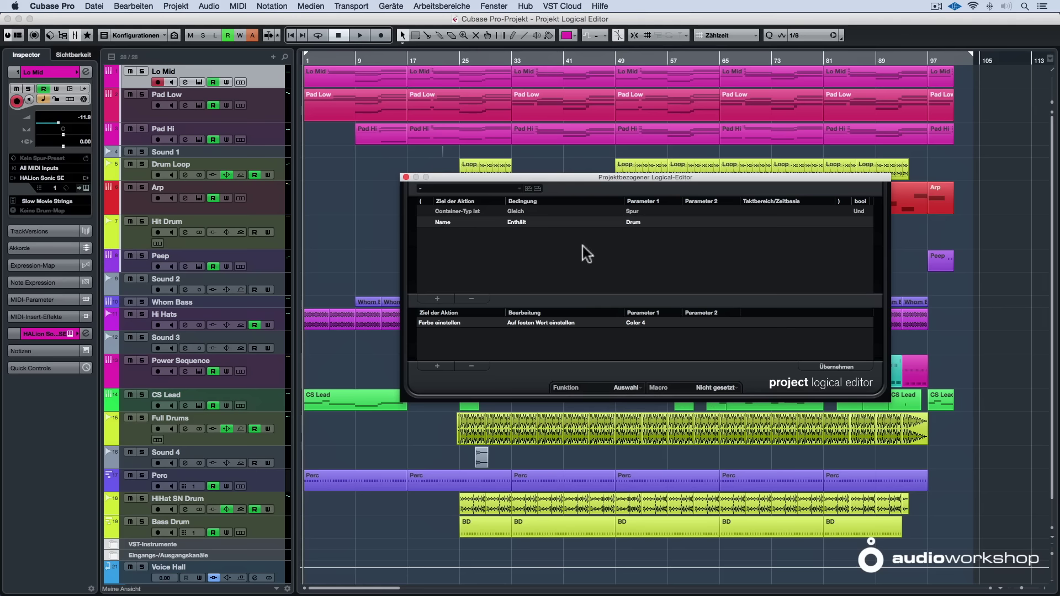
pyautogui.click(826, 367)
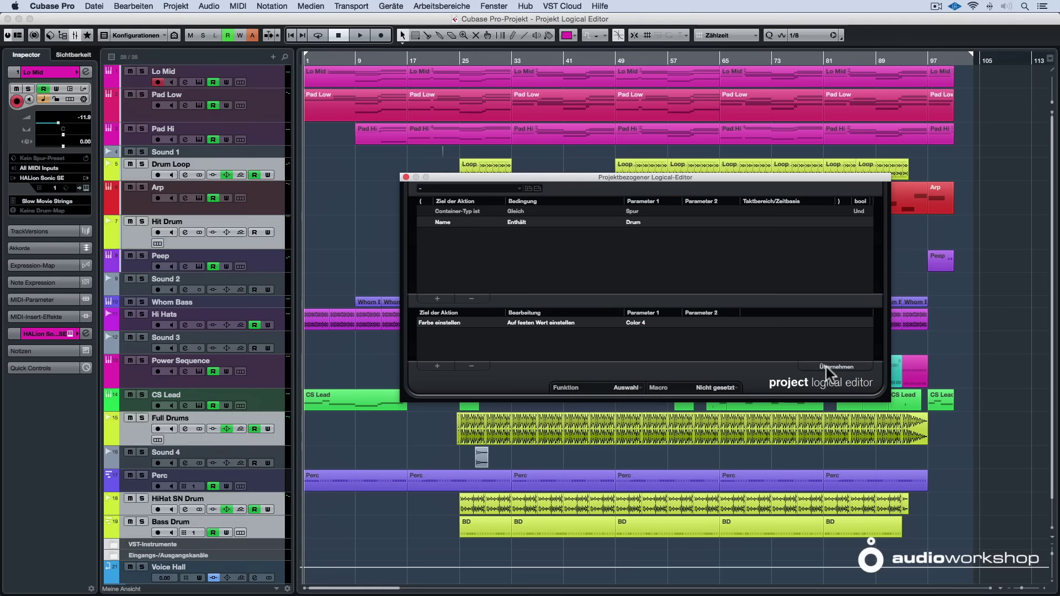
# - Move the selected drum tracks into a new folder and close the Projektbezogener Logical-Editor
pyautogui.rightClick(277, 167)
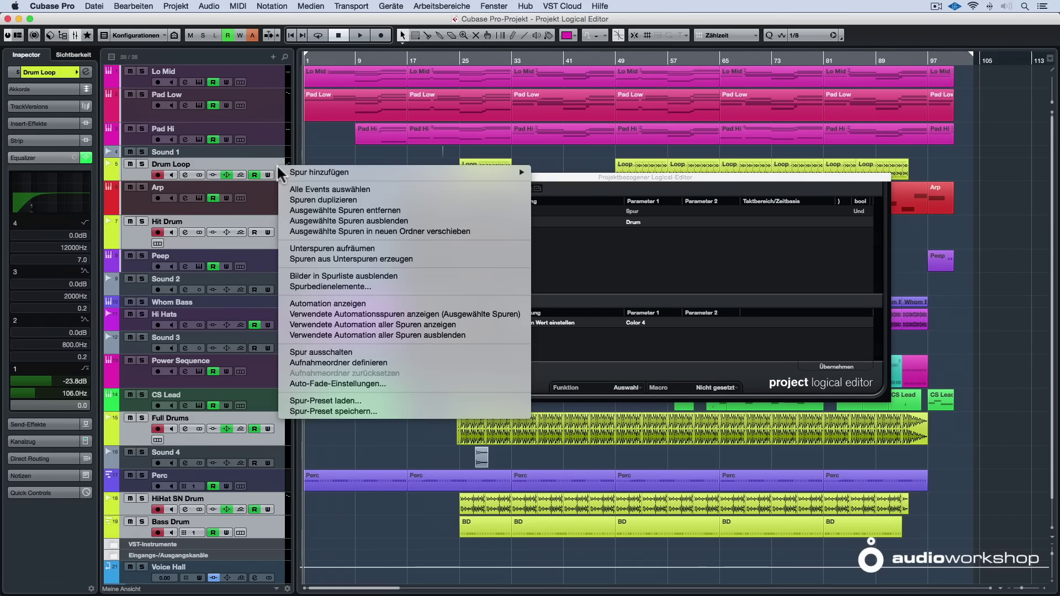
pyautogui.click(316, 229)
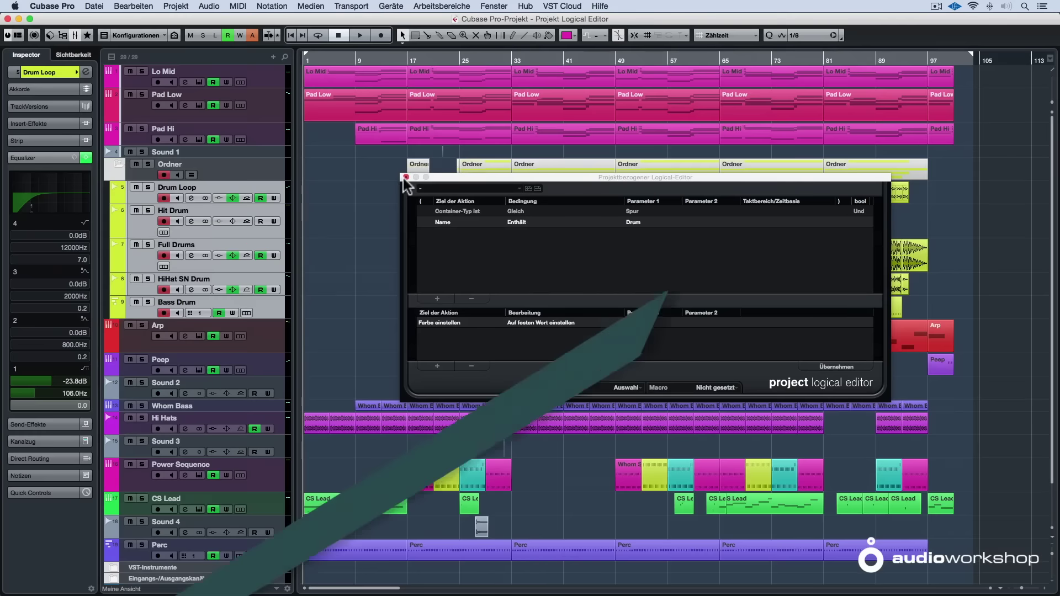
pyautogui.click(406, 178)
# - Collapse the new drum folder track and expand it again to view the tracks inside
pyautogui.click(116, 164)
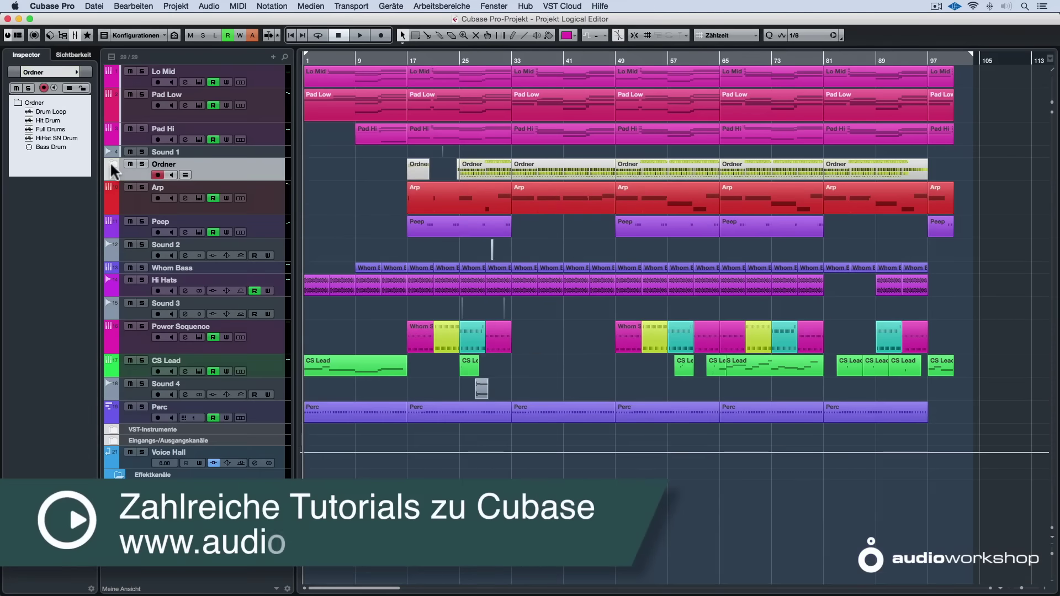
pyautogui.click(111, 163)
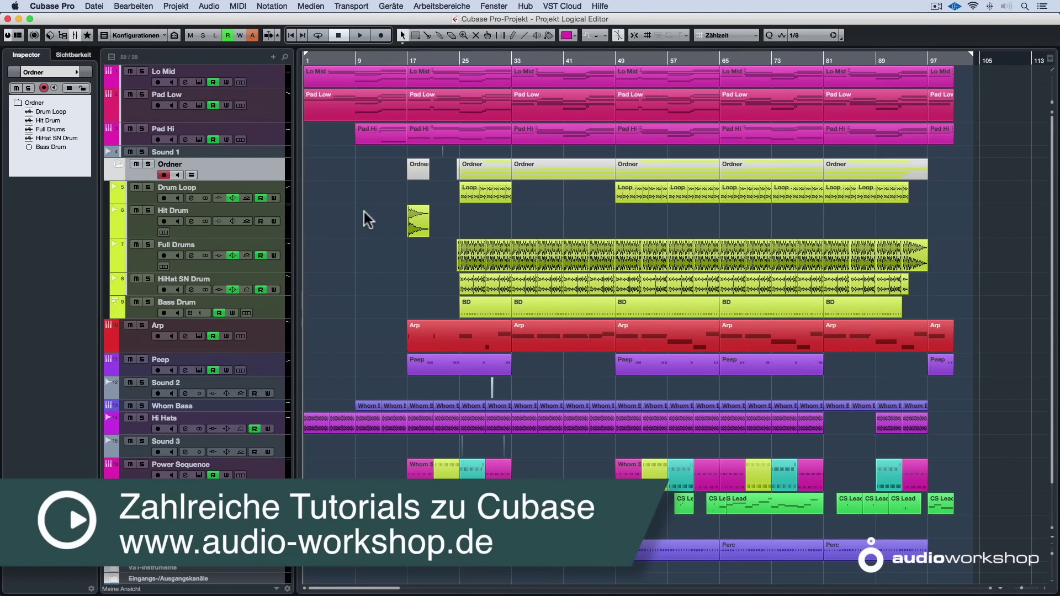